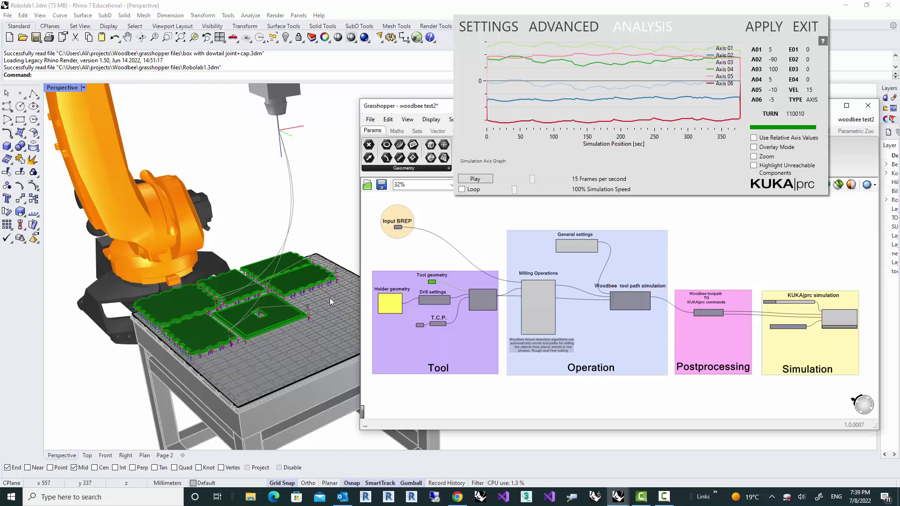
Close the KUKA|prc settings window showing the axis analysis graph
scroll(300, 304, "down", 3)
right_click_drag(294, 306, 219, 318)
scroll(218, 318, "up", 5)
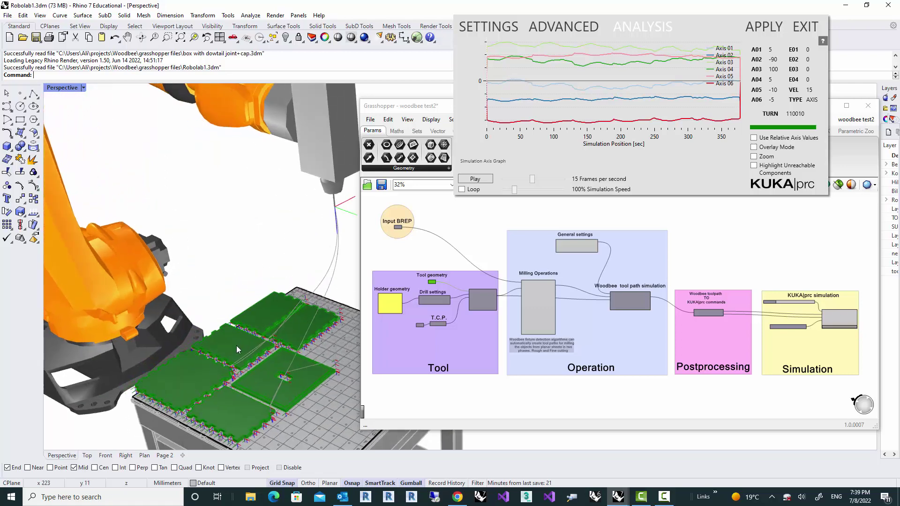
right_click_drag(221, 361, 352, 343)
scroll(728, 285, "up", 5)
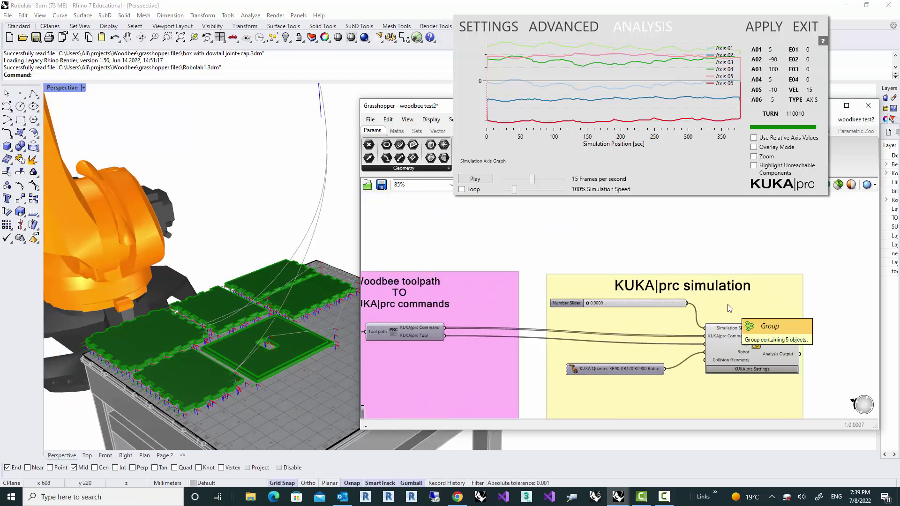
scroll(729, 308, "down", 2)
scroll(654, 284, "down", 2)
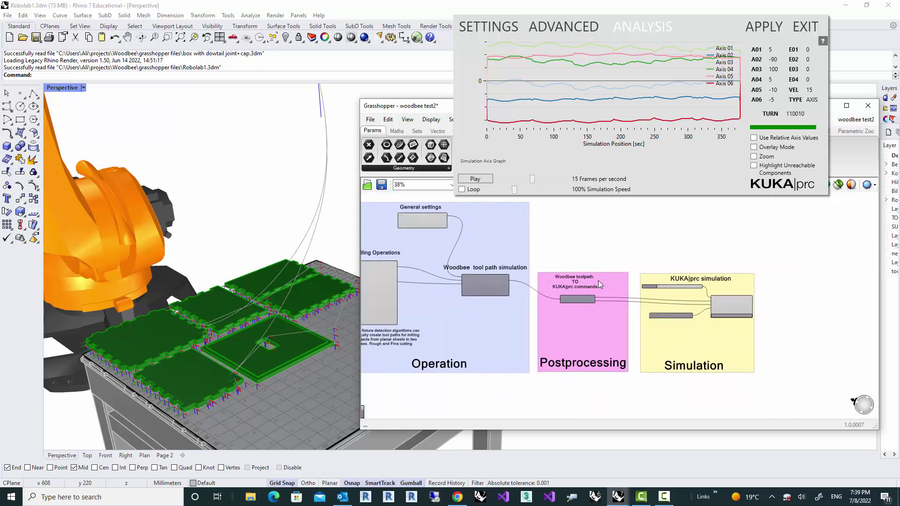
left_click(808, 27)
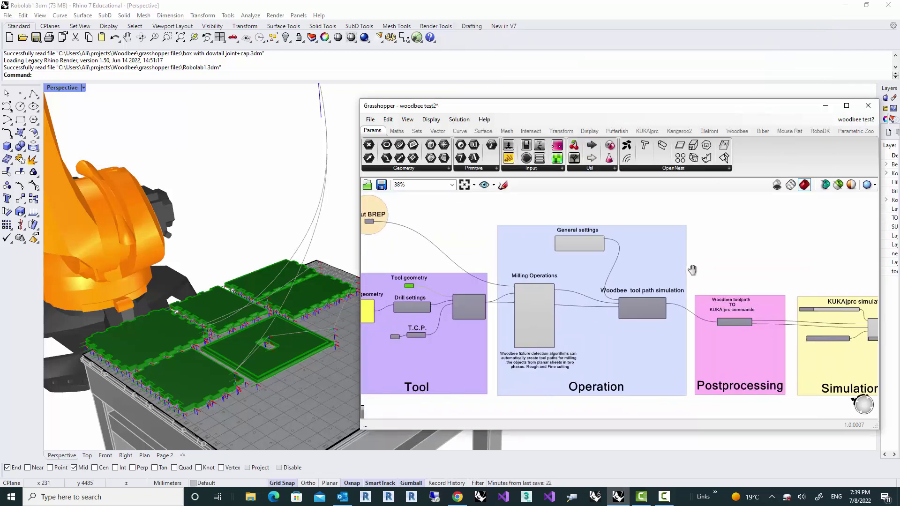
Select the finger-jointed board nearest the robot base in the Perspective viewport
right_click_drag(536, 263, 584, 251)
mouse_move(237, 335)
right_mouse_down()
mouse_move(242, 329)
mouse_move(211, 355)
mouse_move(214, 324)
mouse_move(189, 333)
mouse_move(216, 329)
mouse_move(230, 346)
mouse_move(209, 359)
mouse_move(197, 347)
mouse_move(224, 370)
mouse_move(221, 403)
mouse_move(206, 422)
mouse_move(218, 408)
mouse_move(214, 375)
mouse_move(229, 329)
mouse_move(249, 323)
mouse_move(236, 318)
right_mouse_up()
left_click(168, 331)
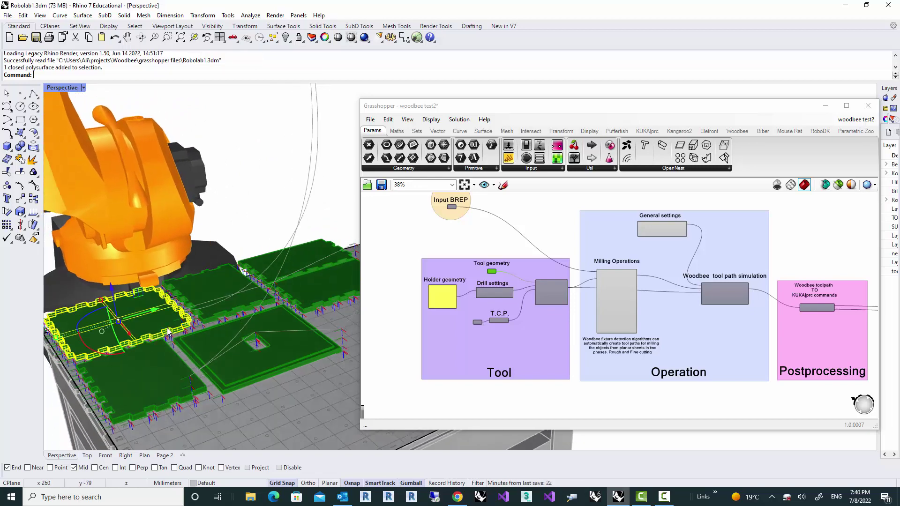
Widen the docked side panel beside the Grasshopper window and display the selected board's object properties
left_click_drag(562, 109, 462, 106)
left_click_drag(811, 179, 812, 179)
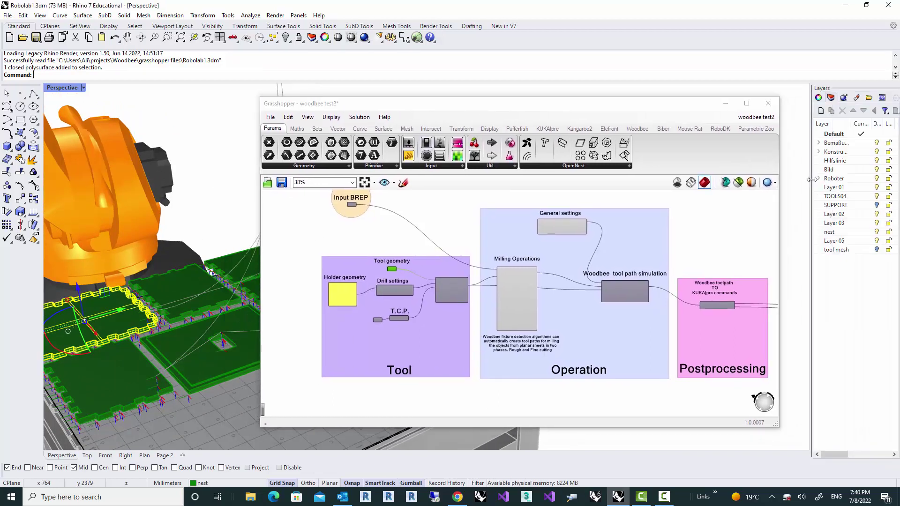
left_click(818, 97)
left_click(831, 98)
left_click(819, 97)
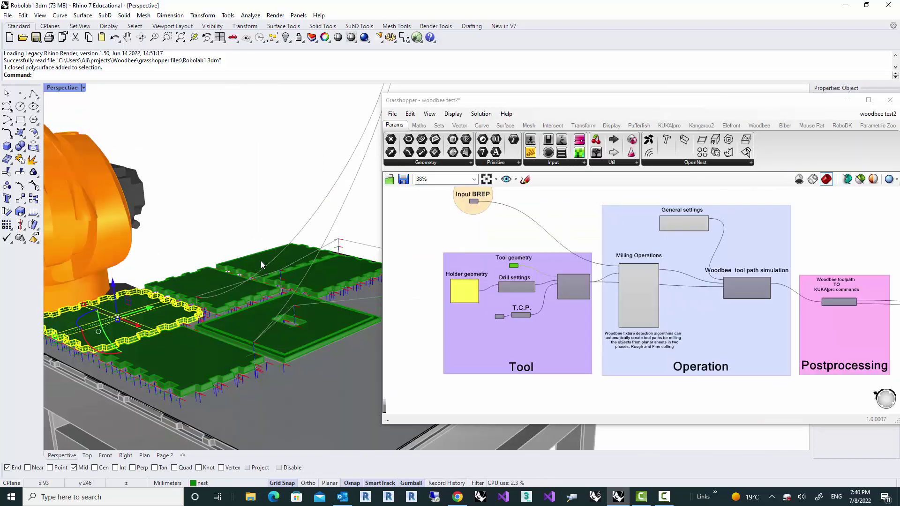
Examine the selected board and the tool-path frames along the nested parts from a low side angle
key("Left")
key("Left")
key("Left")
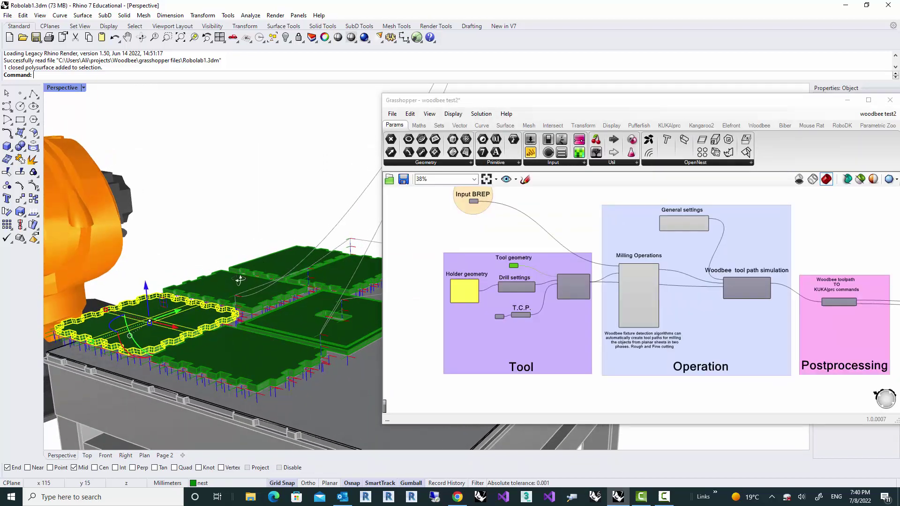
key("Left")
key("Left")
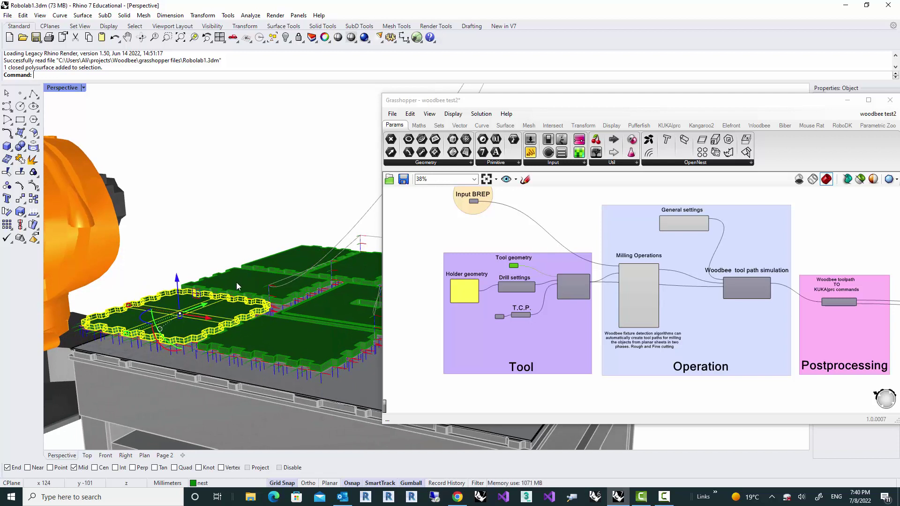
mouse_move(236, 283)
right_mouse_down()
mouse_move(217, 279)
mouse_move(227, 281)
right_mouse_up()
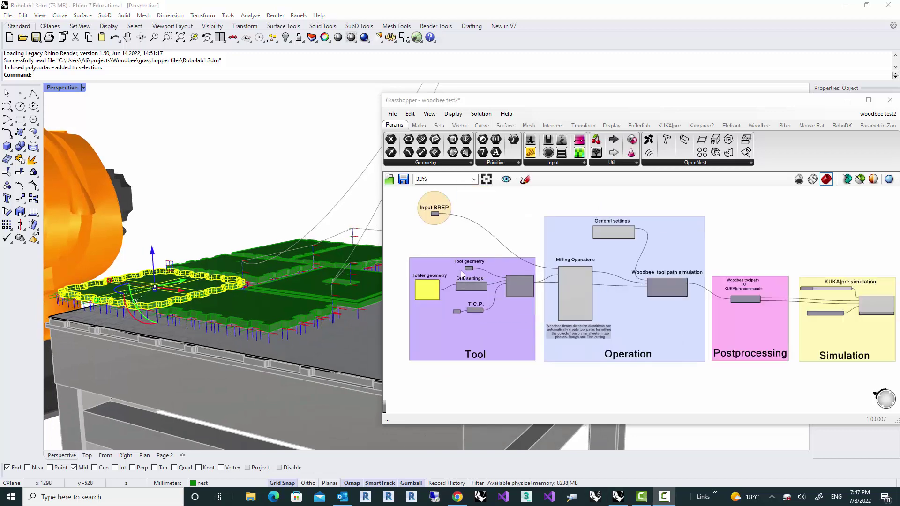
Examine the Input BREP parameter and the Tool group's holder geometry, drill settings and T.C.P. components
scroll(451, 251, "up", 5)
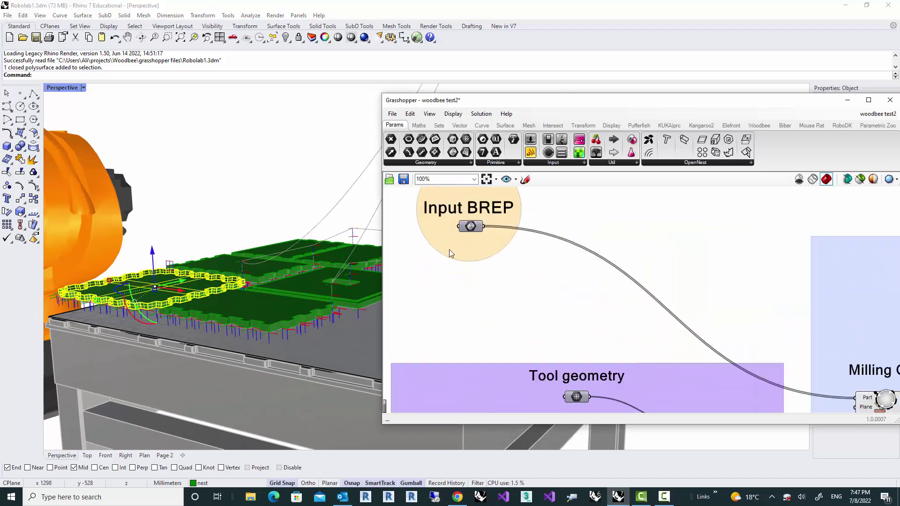
right_click_drag(264, 271, 261, 272)
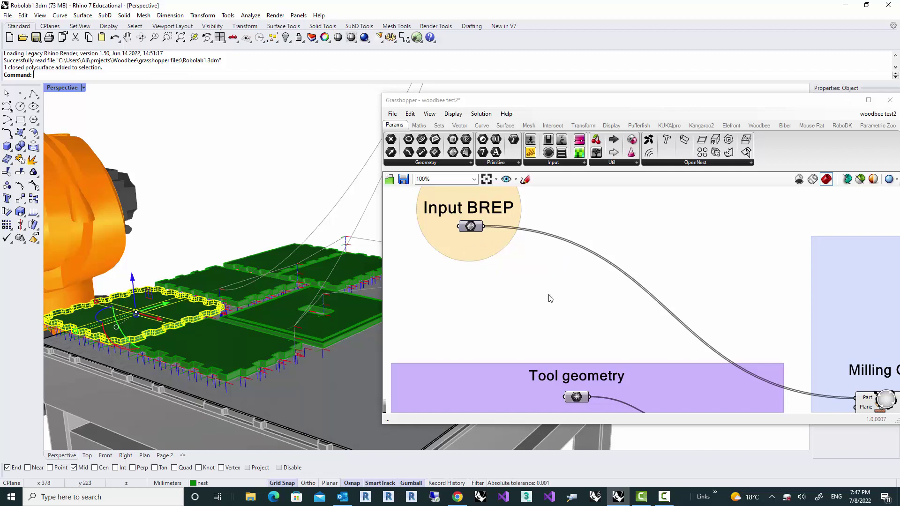
right_click_drag(548, 298, 511, 272)
scroll(511, 272, "down", 3)
right_click_drag(553, 417, 555, 303)
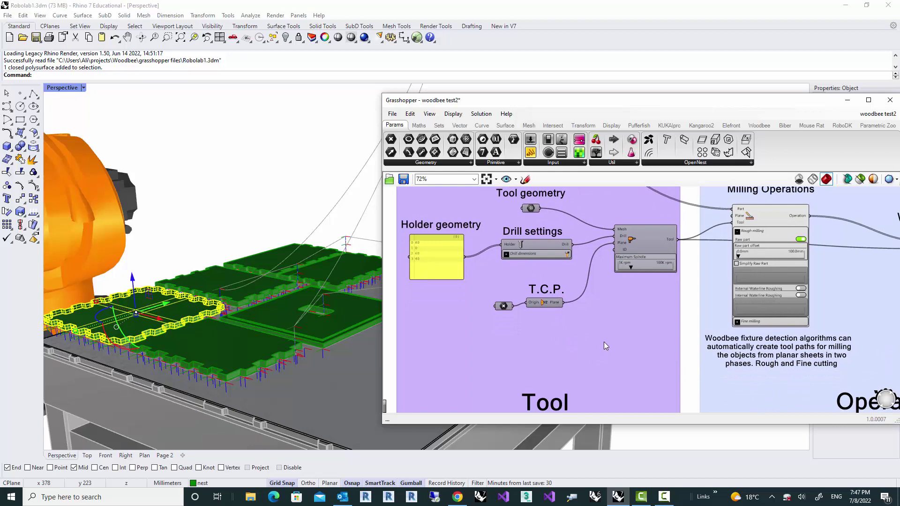
right_click_drag(603, 346, 516, 382)
scroll(642, 255, "down", 2)
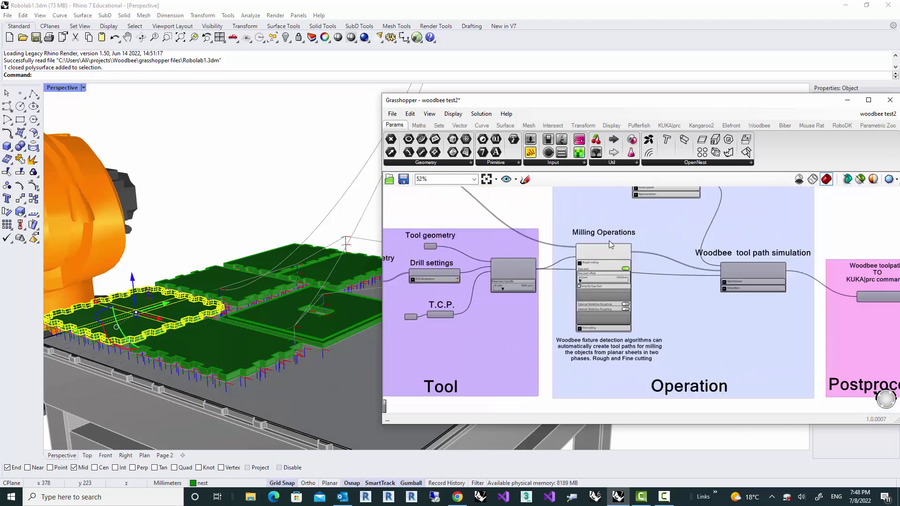
Collapse the Rough milling section of the Milling Operations component
scroll(609, 240, "up", 3)
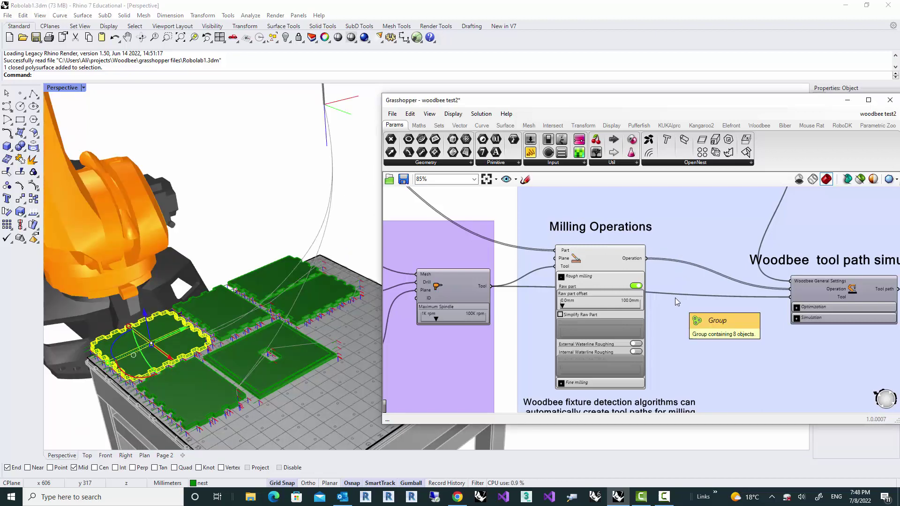
right_click_drag(675, 297, 675, 294)
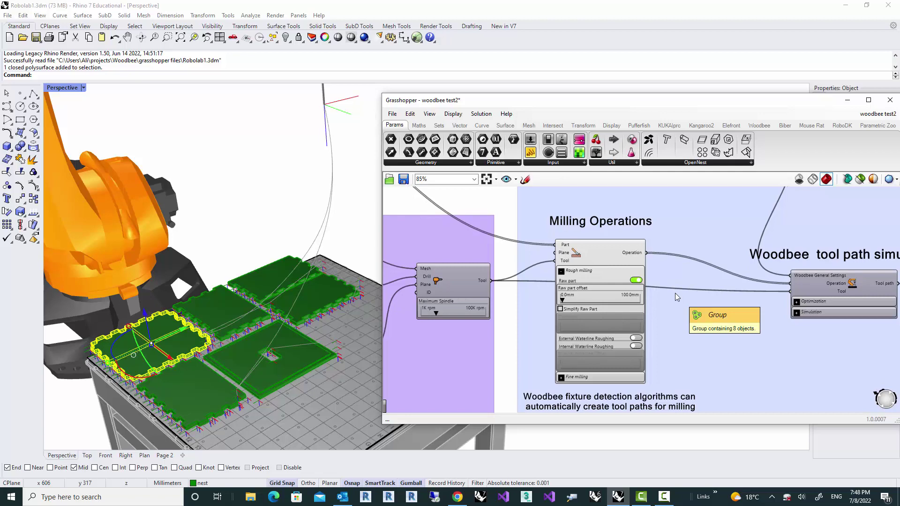
scroll(675, 293, "up", 2)
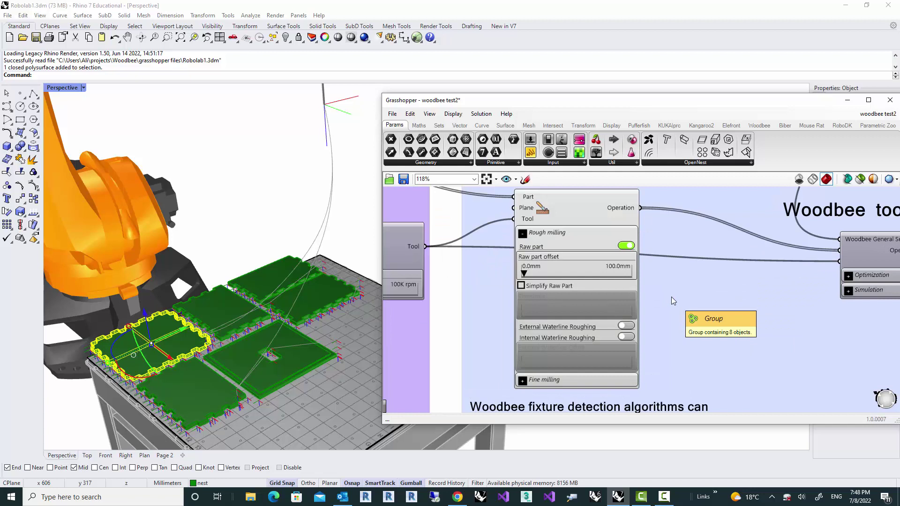
left_click(522, 235)
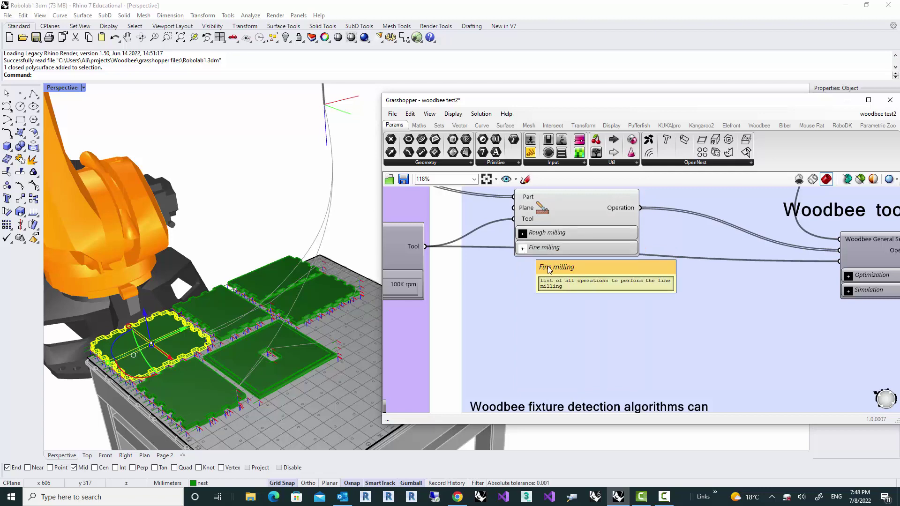
Select the Woodbee tool path simulation component in the Operation group
scroll(557, 296, "down", 2)
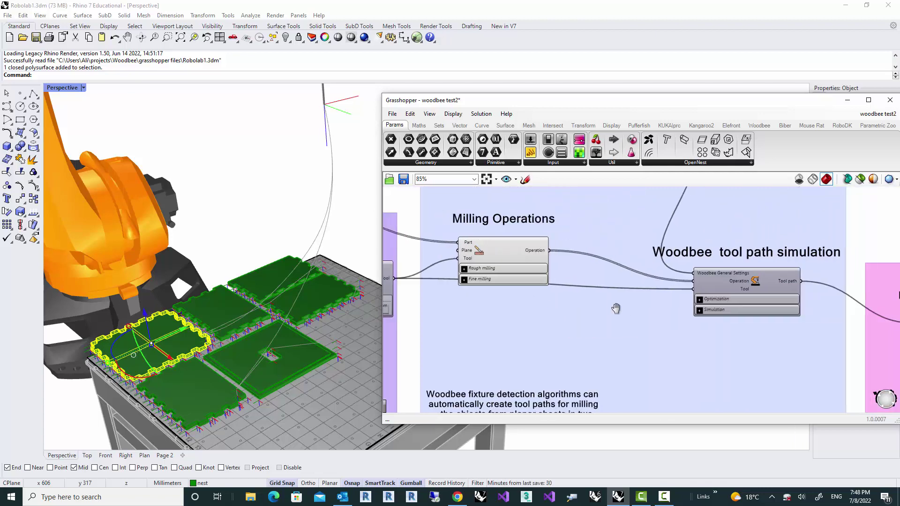
scroll(562, 280, "right", 1)
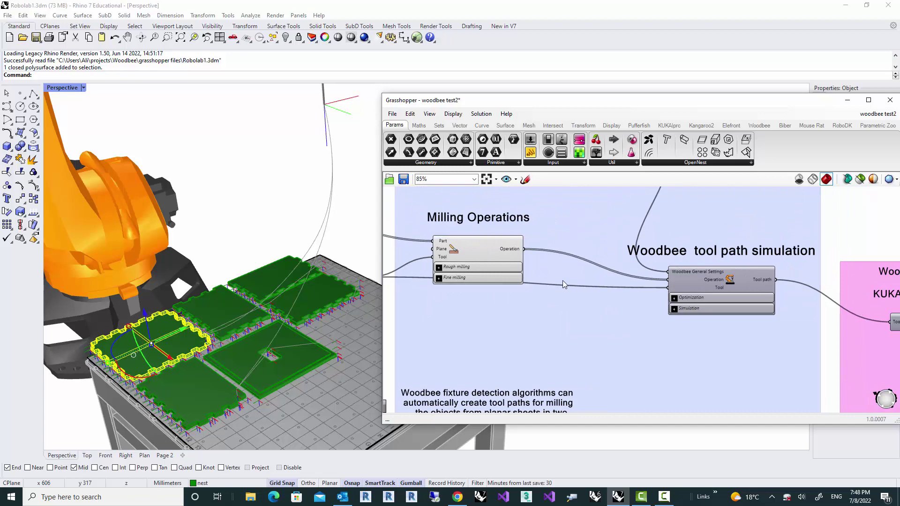
left_click(729, 282)
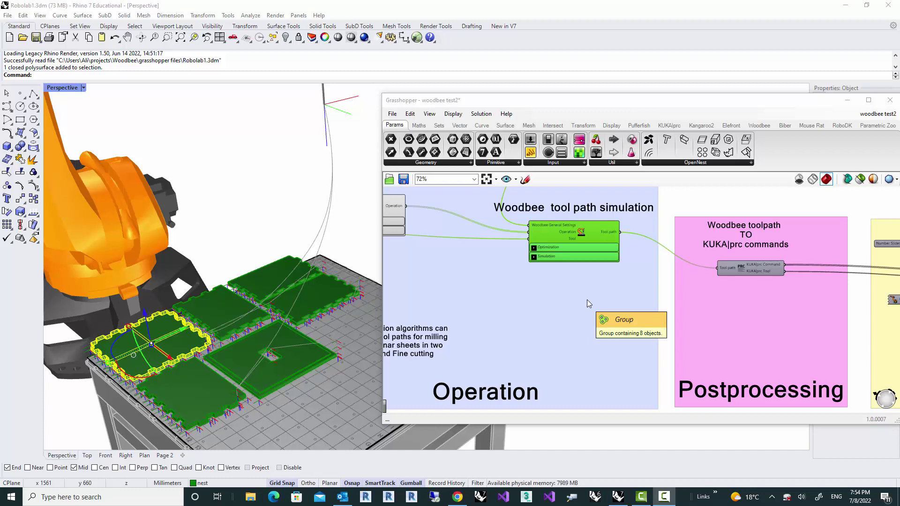
Examine the Postprocessing group's Woodbee-to-KUKA|prc conversion, the KUKA|prc Simulation group and the overall definition layout
right_click_drag(643, 302, 518, 286)
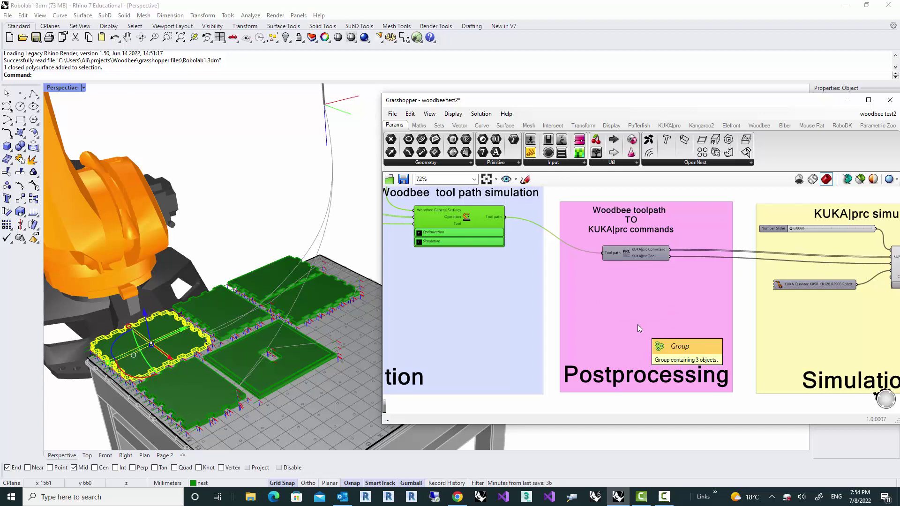
scroll(636, 308, "up", 2)
right_click_drag(625, 307, 629, 321)
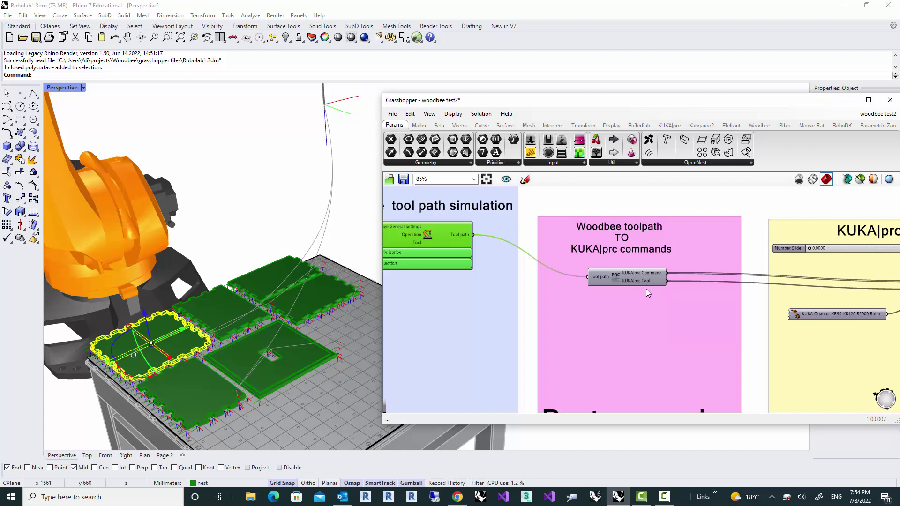
right_click_drag(648, 293, 600, 293)
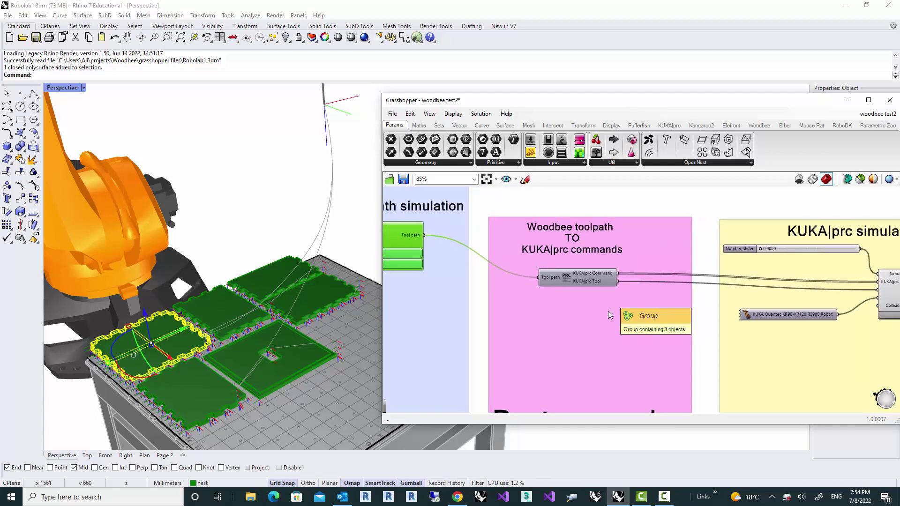
scroll(607, 324, "down", 2)
right_click_drag(679, 340, 577, 323)
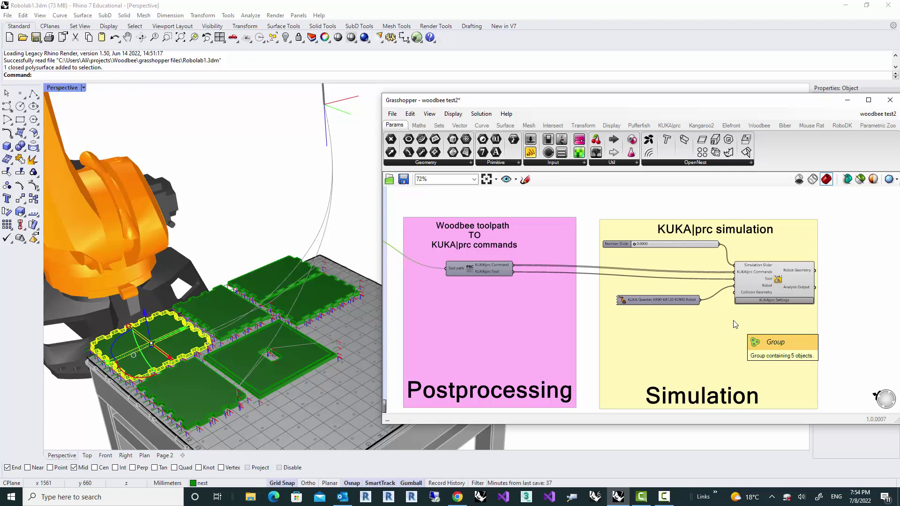
scroll(735, 324, "down", 6)
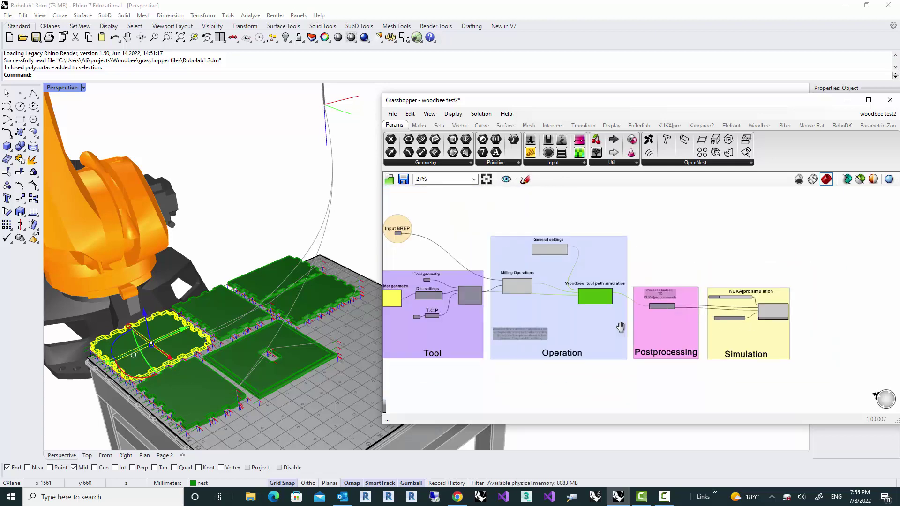
right_click_drag(621, 325, 654, 325)
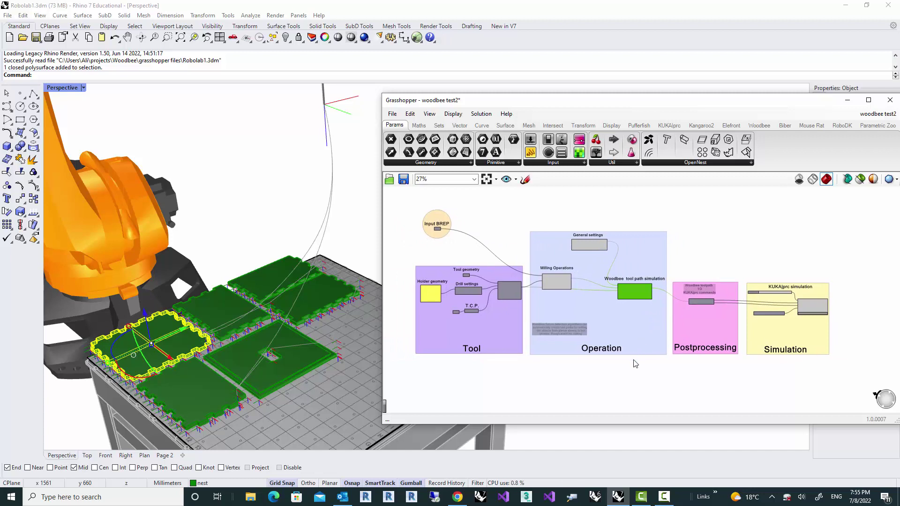